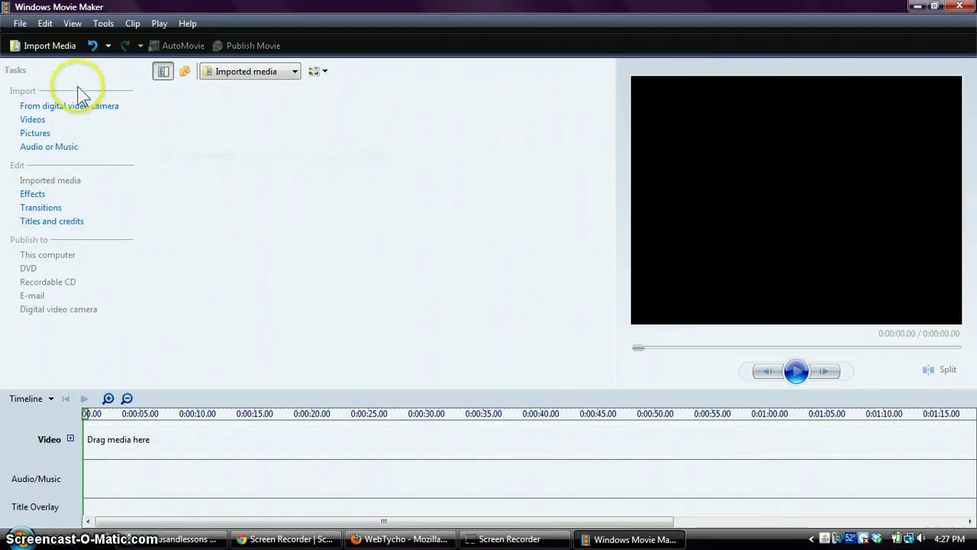
Import all eight Wagons folder files, conestoga through the last, as pictures and WAV narrations
left_click(34, 46)
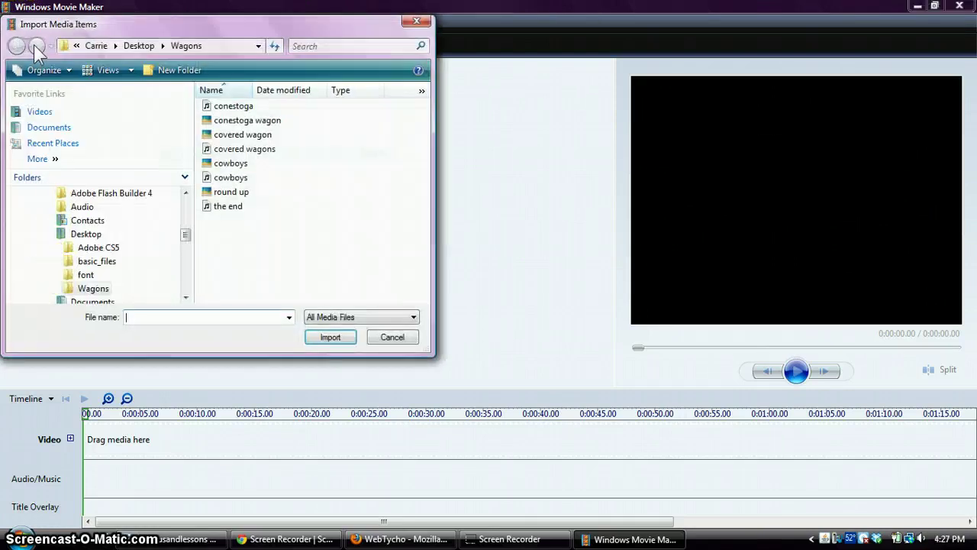
left_click(236, 106)
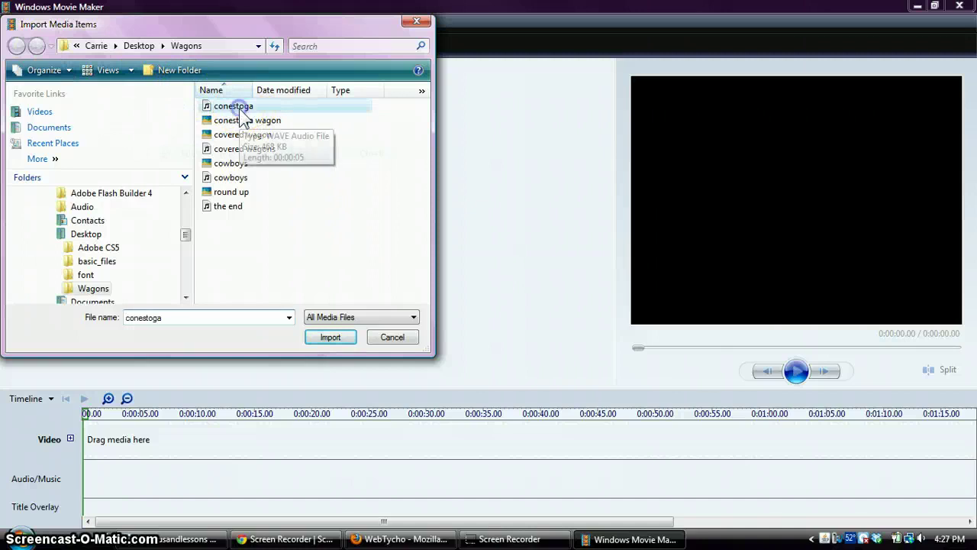
left_click(239, 206, "shift")
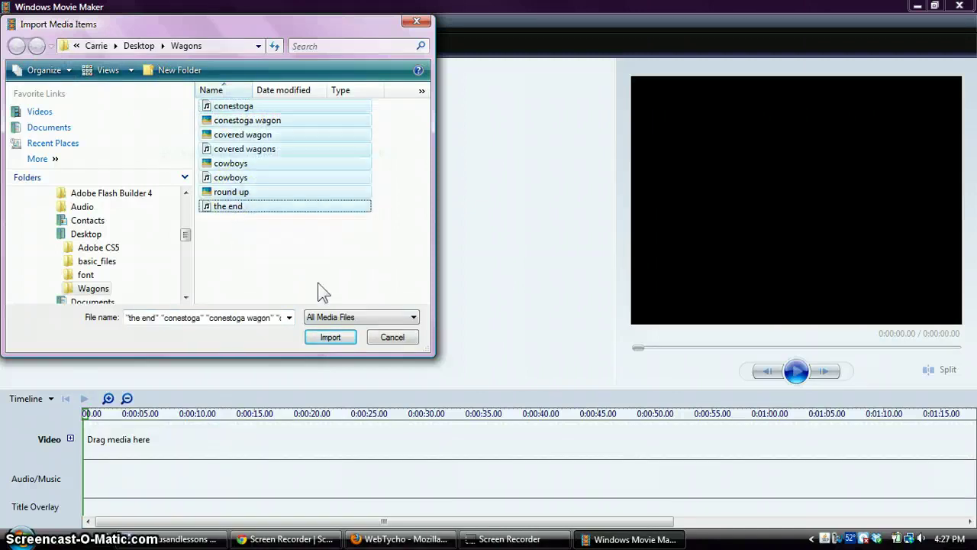
left_click(330, 336)
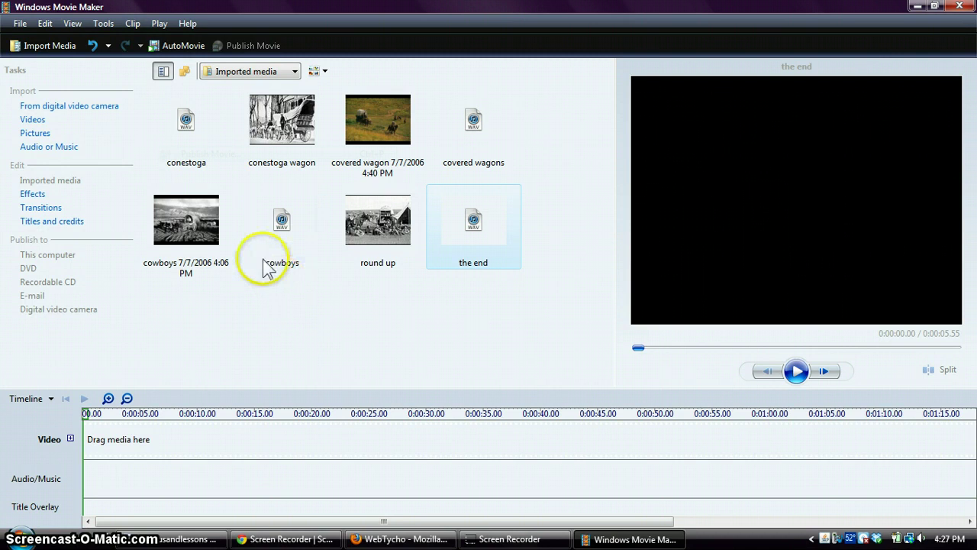
Add an opening title reading 'Background for the Boss of the Plains' at the movie's start
left_click(67, 220)
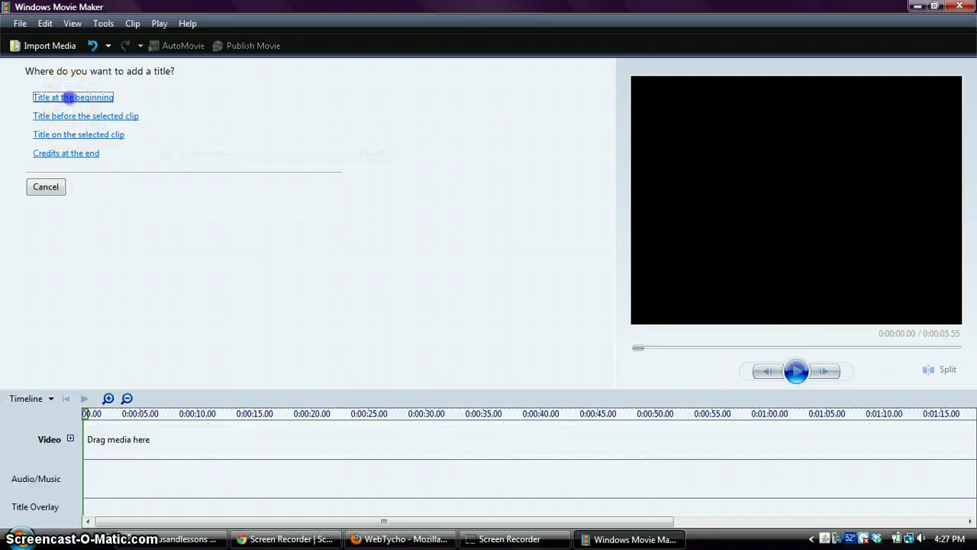
left_click(68, 97)
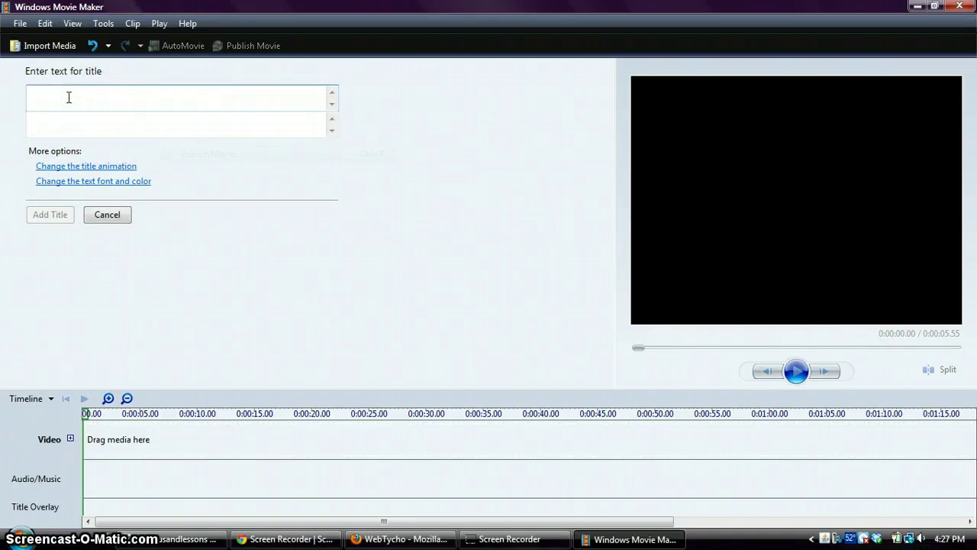
type("Background for")
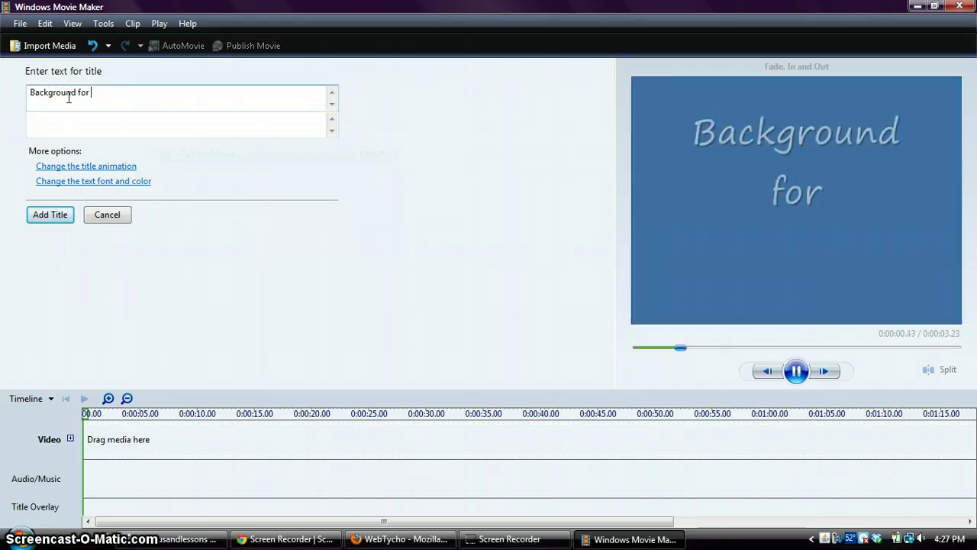
type("the P")
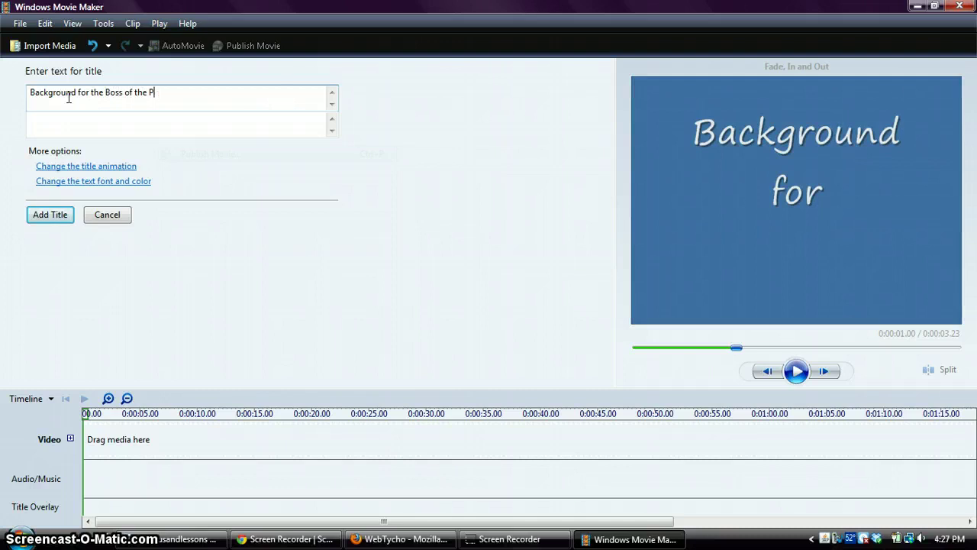
type("lains")
left_click(44, 97)
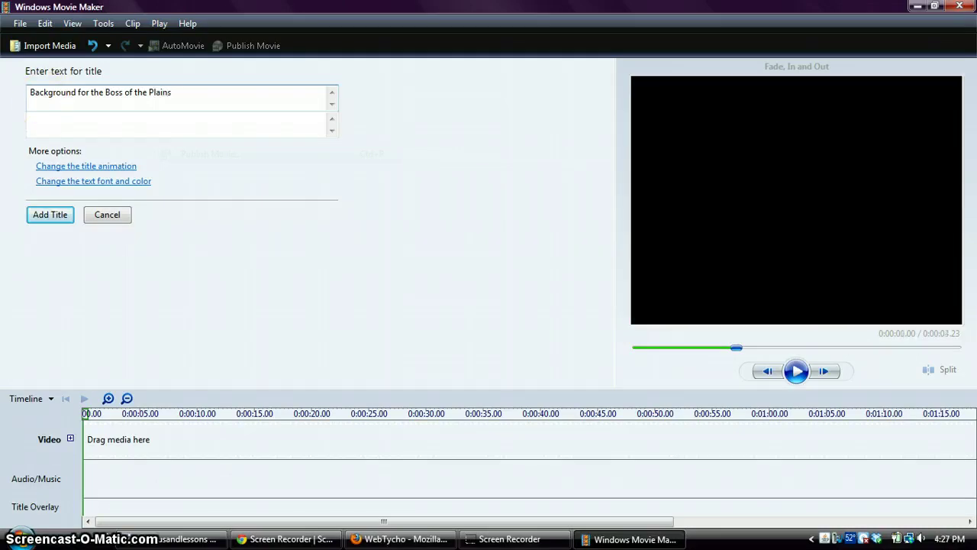
left_click(46, 215)
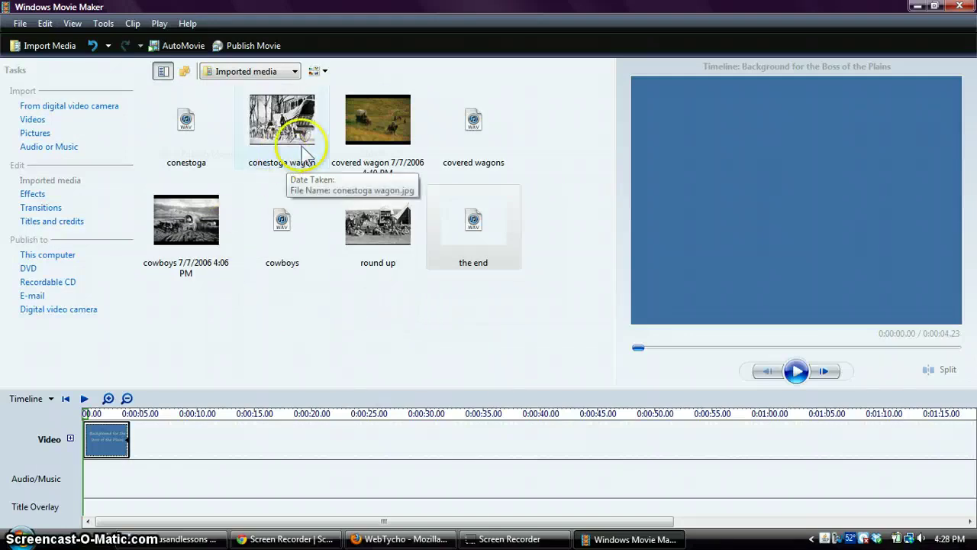
Place the covered wagon, conestoga wagon, round up and cowboys pictures after the title
mouse_move(378, 122)
left_mouse_down()
mouse_move(172, 433)
mouse_move(199, 438)
left_mouse_up()
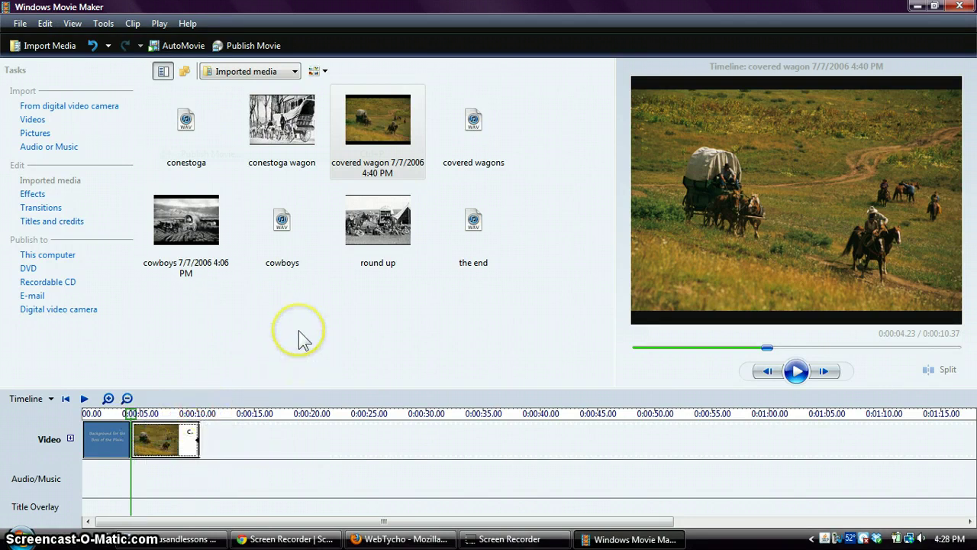
left_click_drag(281, 126, 265, 434)
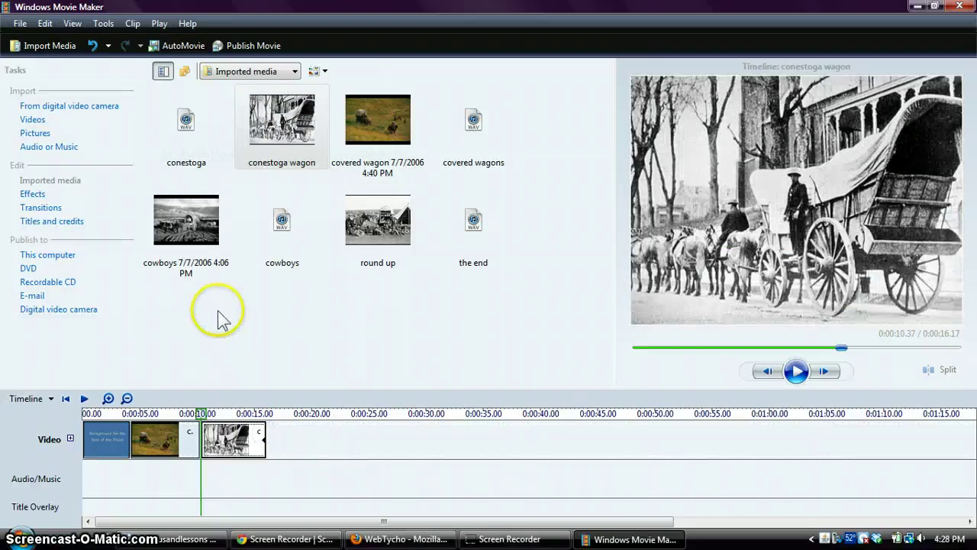
left_click_drag(386, 221, 306, 428)
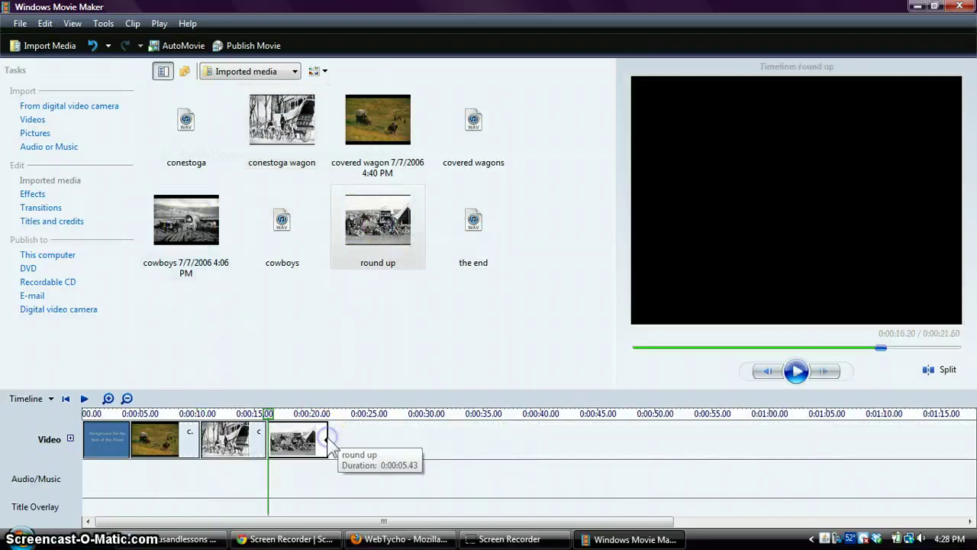
left_click_drag(183, 224, 336, 425)
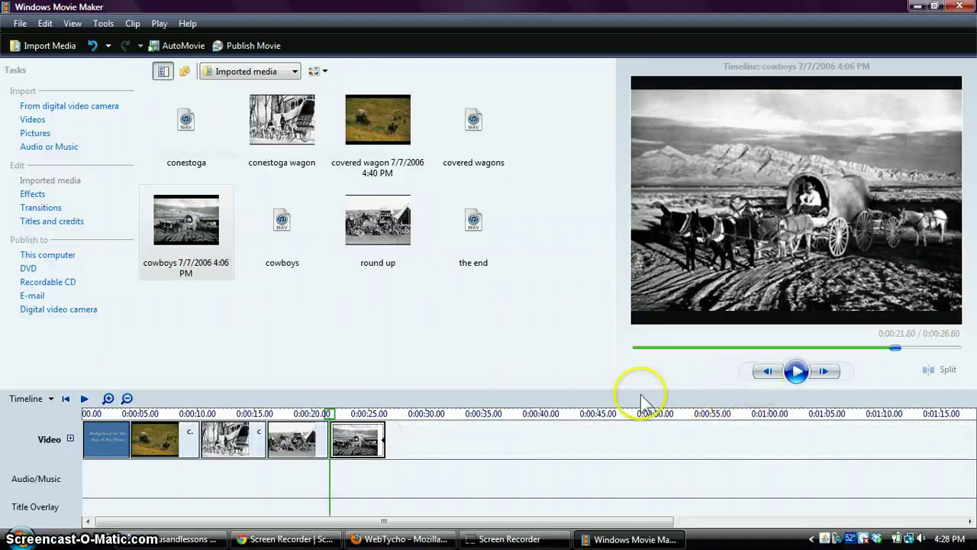
left_click(84, 398)
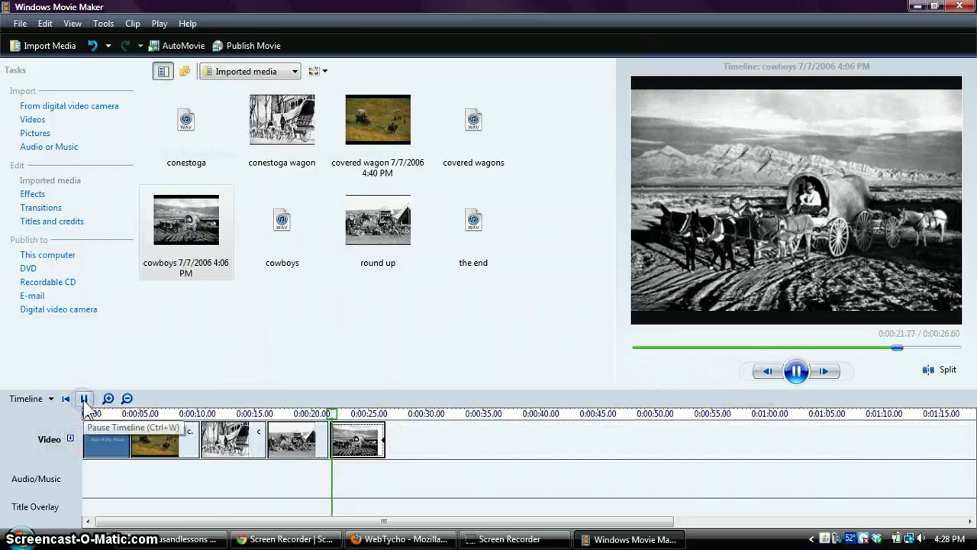
left_click(794, 372)
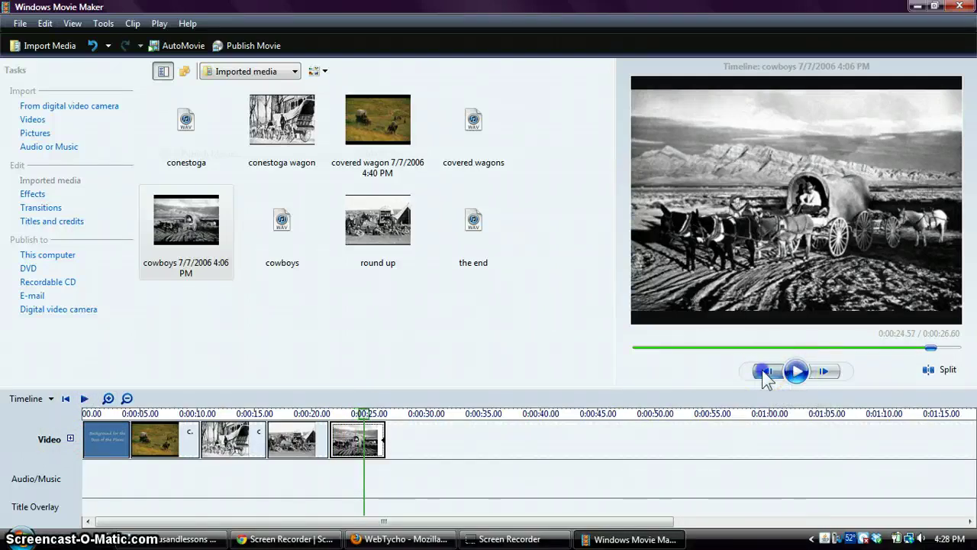
left_click_drag(924, 347, 621, 348)
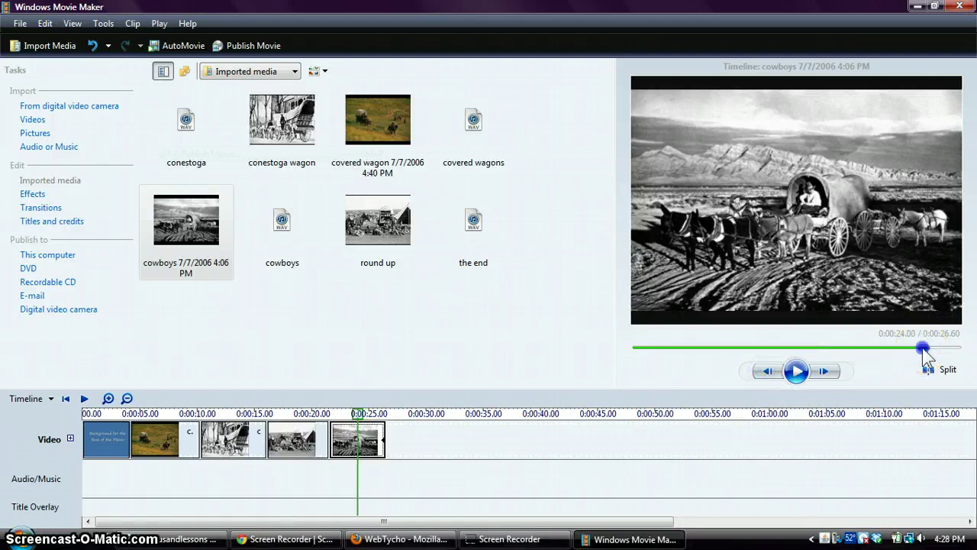
left_click(797, 371)
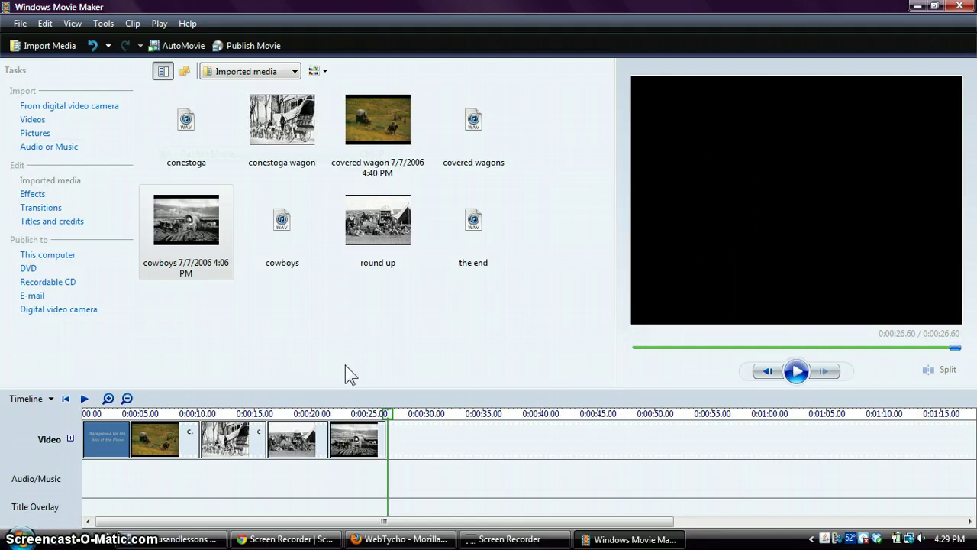
Lay the covered wagons and conestoga WAVs under their pictures, adding a duplicate conestoga wagon picture
mouse_move(186, 126)
left_click_drag(474, 145, 133, 475)
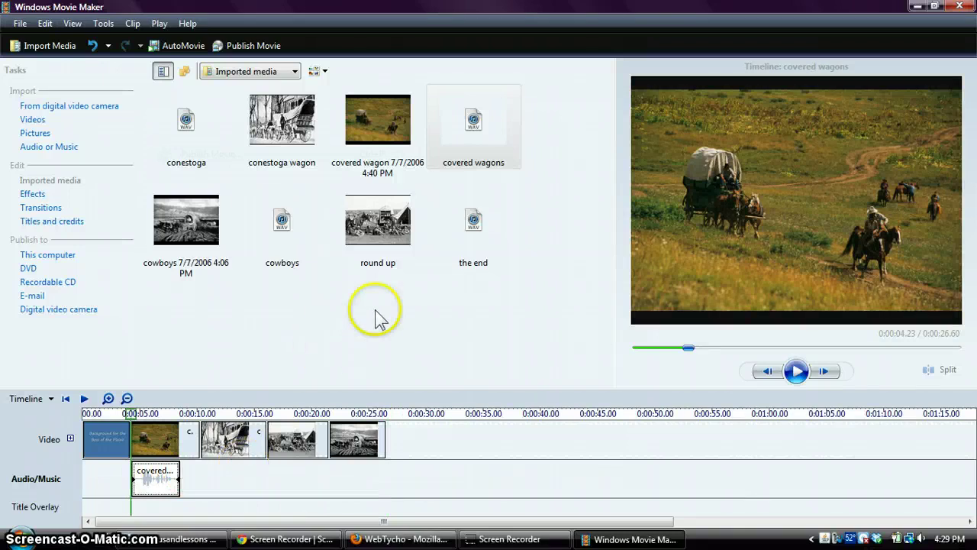
mouse_move(282, 121)
left_mouse_down()
mouse_move(245, 479)
mouse_move(207, 479)
left_mouse_up()
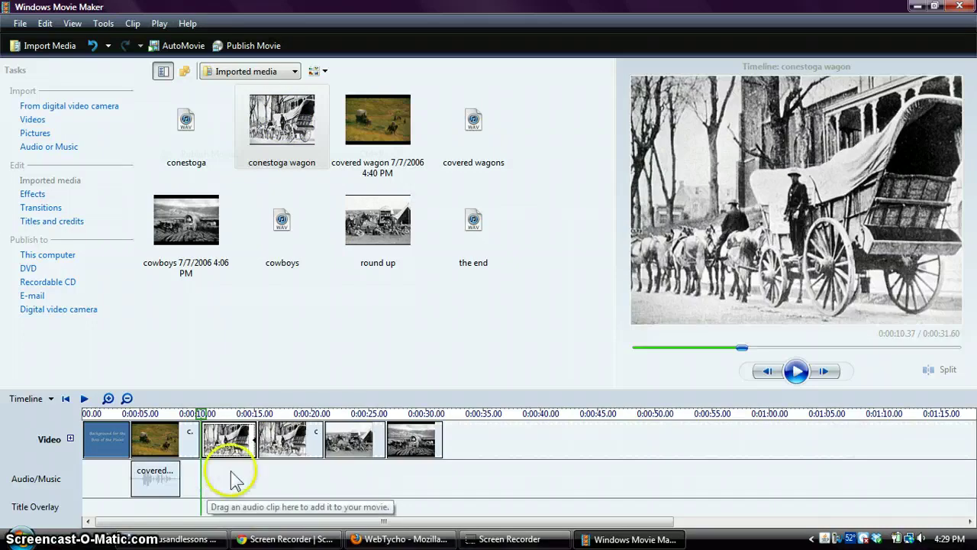
mouse_move(185, 126)
left_mouse_down()
mouse_move(208, 381)
mouse_move(203, 474)
left_mouse_up()
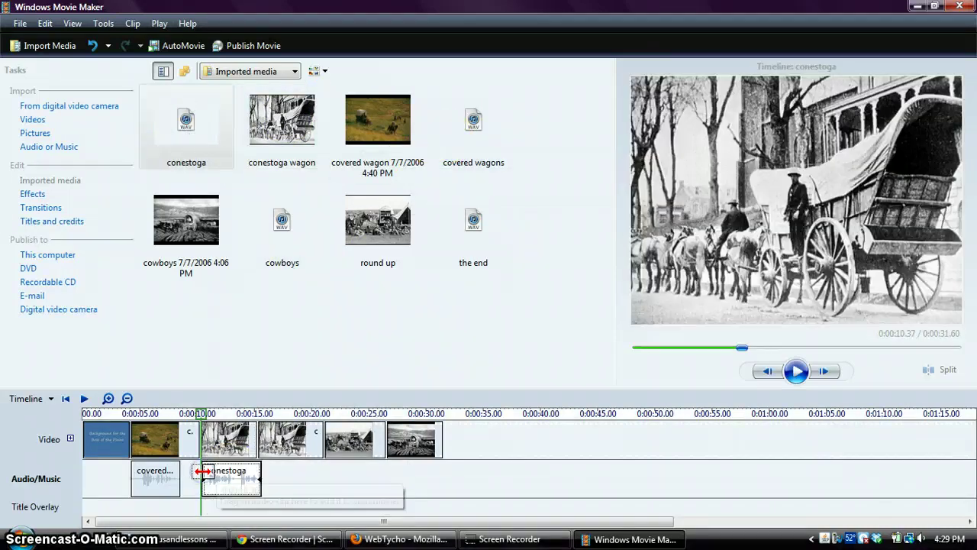
Delete the duplicate conestoga wagon clip and lengthen the conestoga wagon clip to fit its narration
right_click(286, 449)
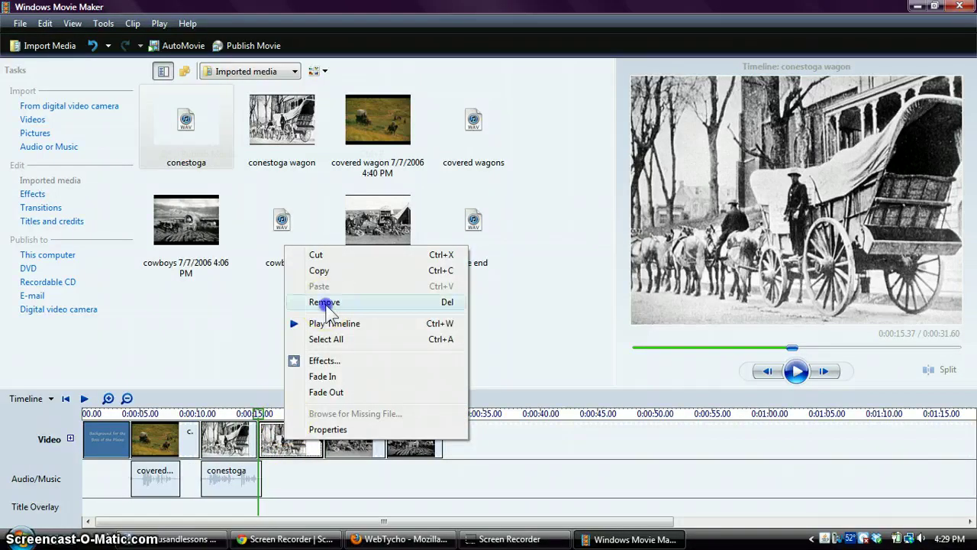
left_click(325, 302)
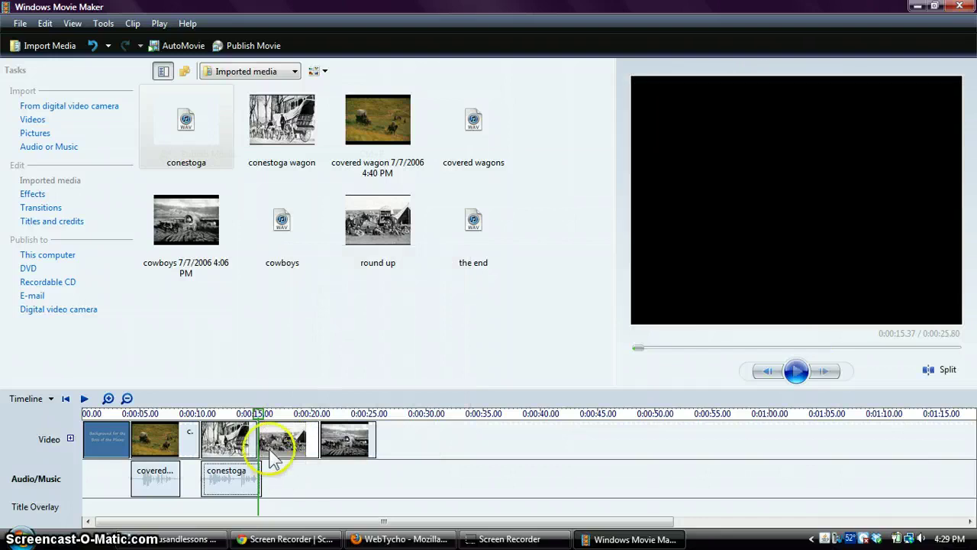
left_click(263, 443)
left_click(251, 439)
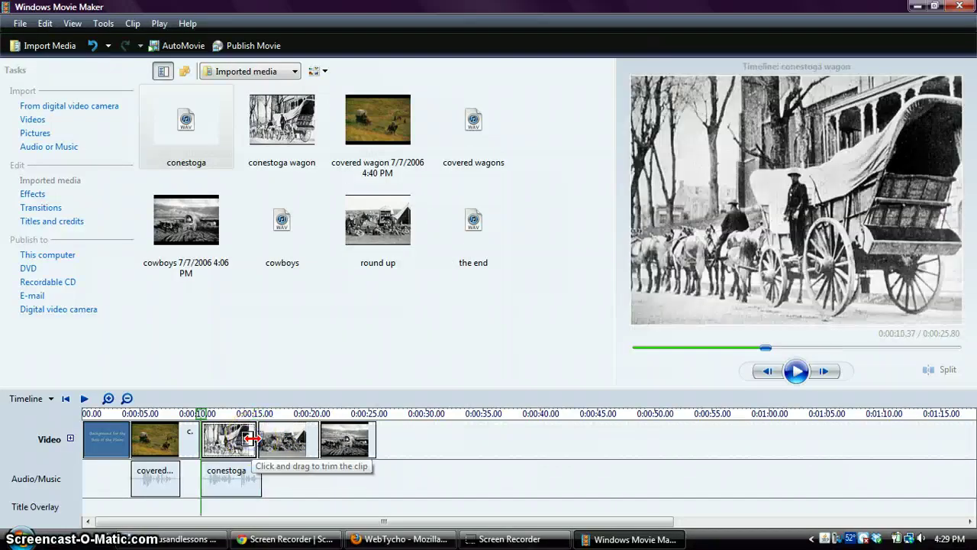
left_click_drag(250, 439, 261, 440)
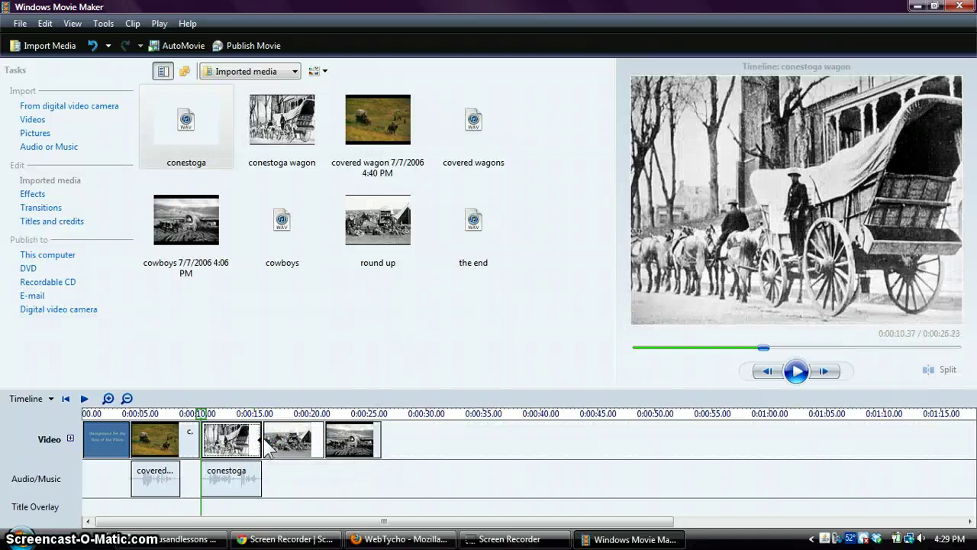
Lay the cowboys and 'the end' narrations under round up and cowboys, lengthening cowboys to match
left_click(294, 443)
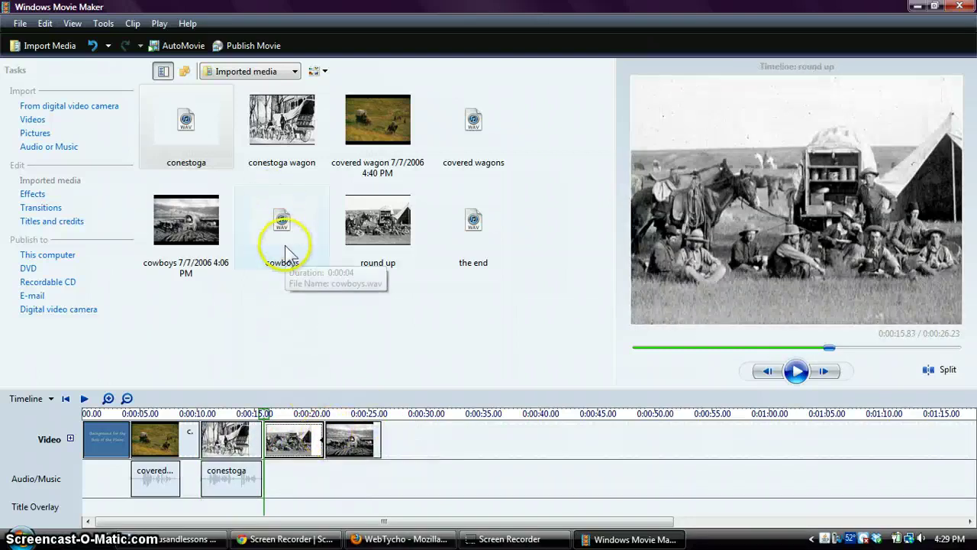
left_click_drag(287, 252, 265, 471)
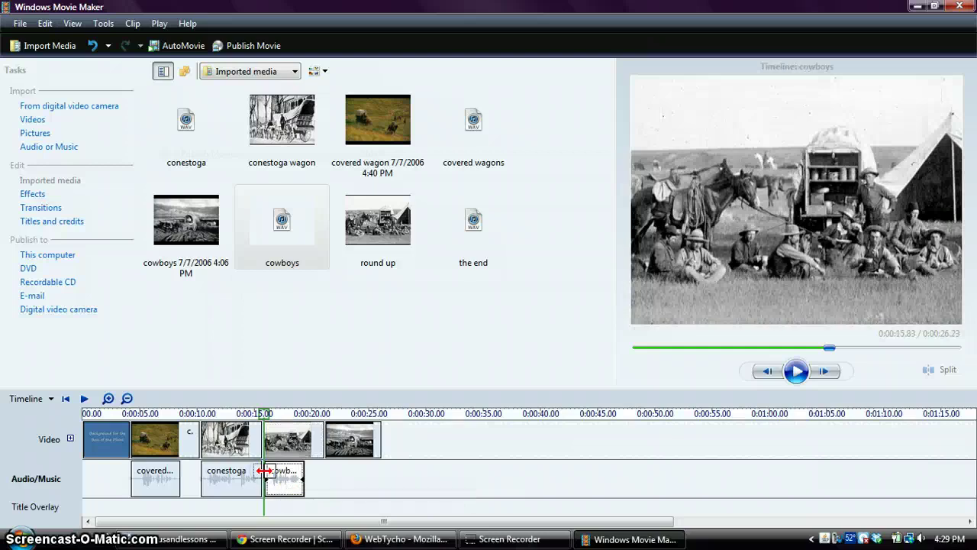
left_click(353, 446)
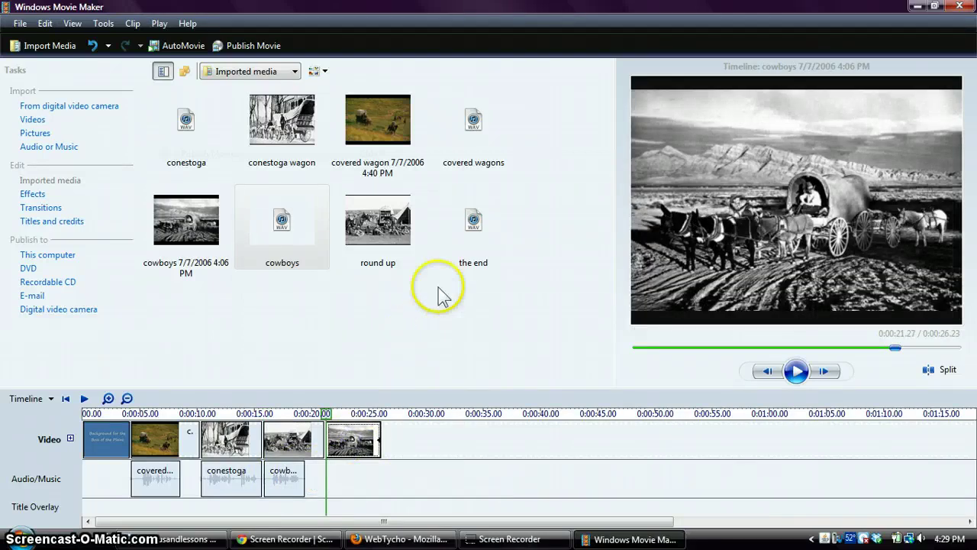
mouse_move(475, 217)
left_mouse_down()
mouse_move(332, 451)
mouse_move(336, 474)
left_mouse_up()
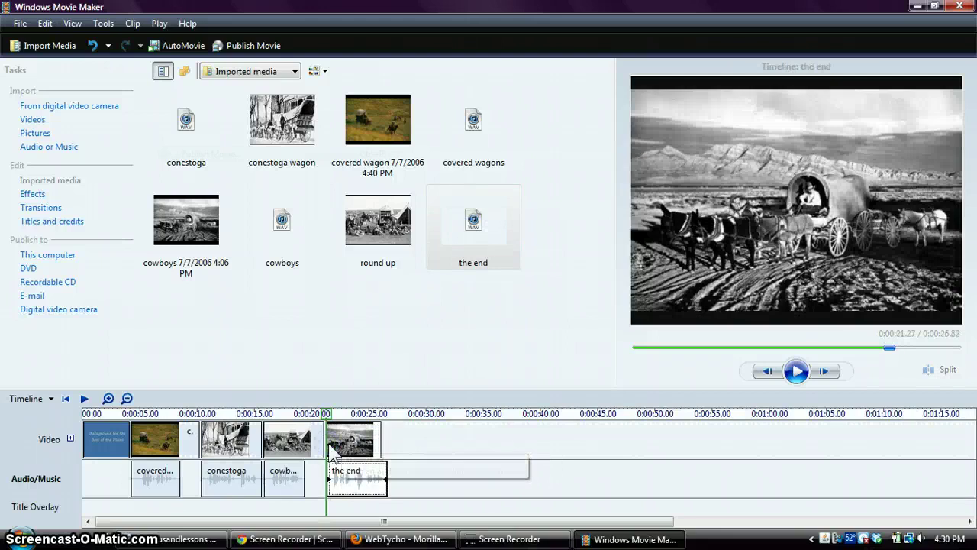
left_click(370, 443)
left_click_drag(379, 439, 384, 440)
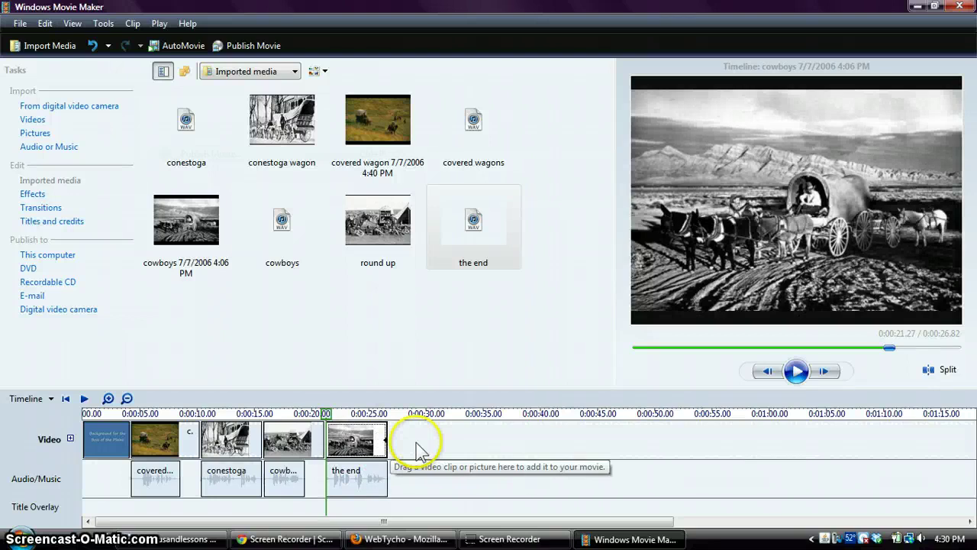
Start end credits with the lines 'Discovery education com' and 'Covered Wagon'
left_click(71, 221)
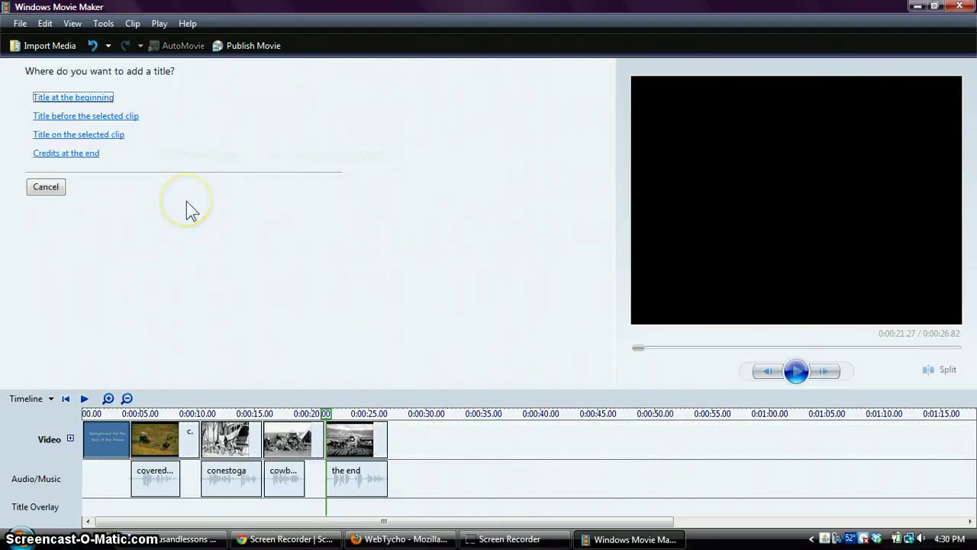
left_click(85, 153)
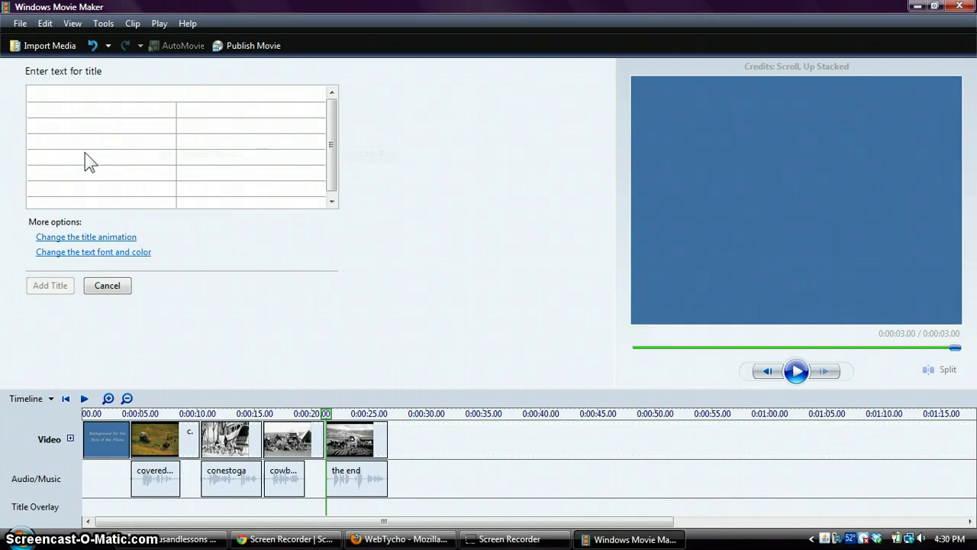
type("Discovery ")
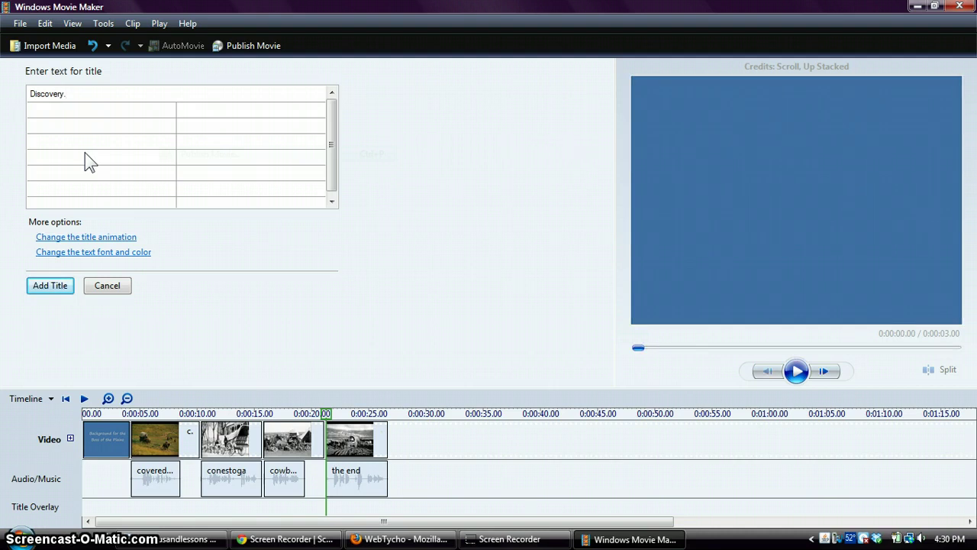
type("ed")
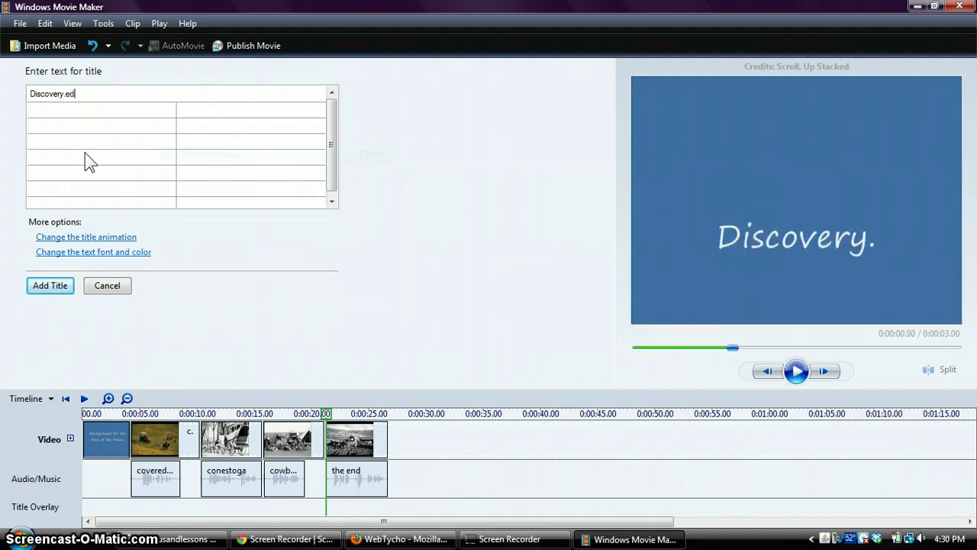
type("ucation ")
type(".com")
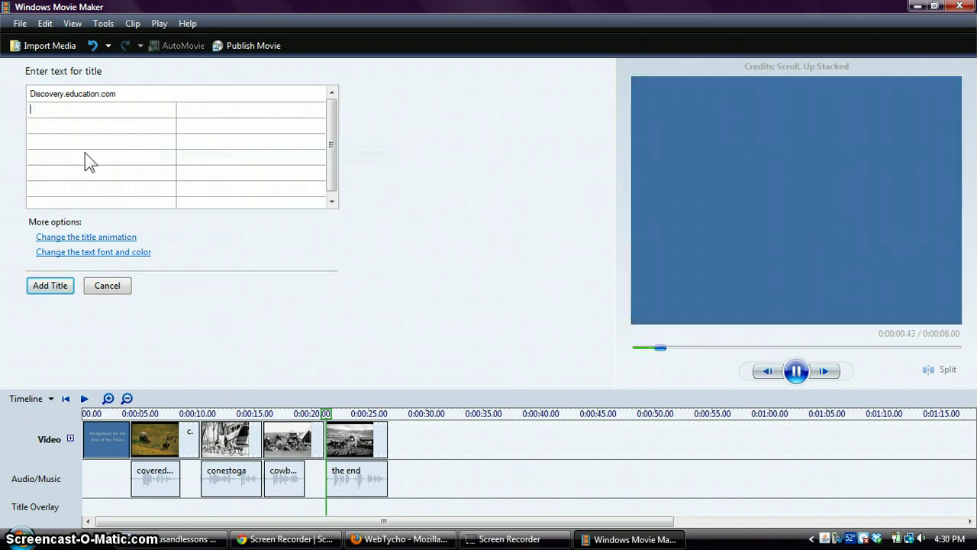
type("C")
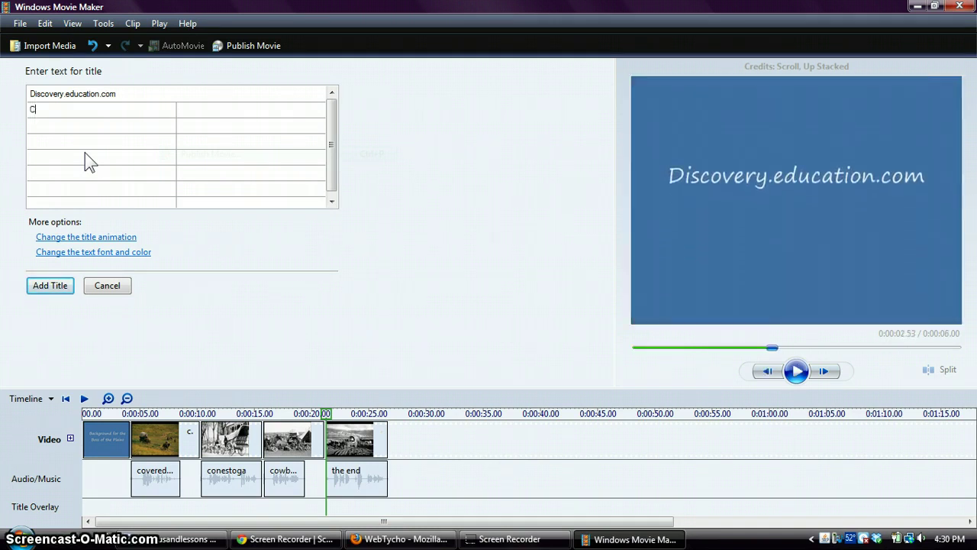
type("ol")
key("BackSpace")
key("BackSpace")
type("overed Wagon")
key("Tab")
key("Tab")
Add the Conestoga and Cowboy Roundup credit lines and append the credits to the movie
type("Con")
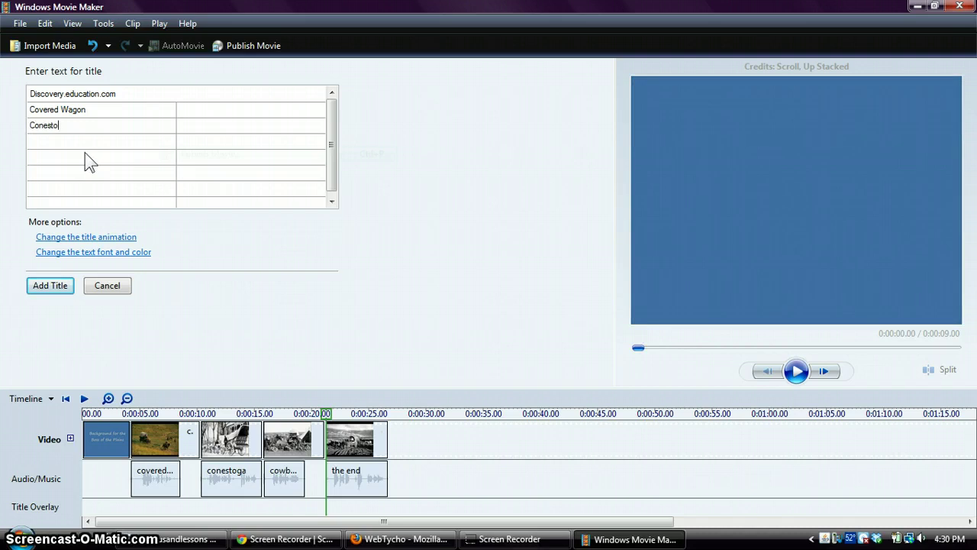
key("Tab")
key("Tab")
type("C")
type("owboy Round")
type("up")
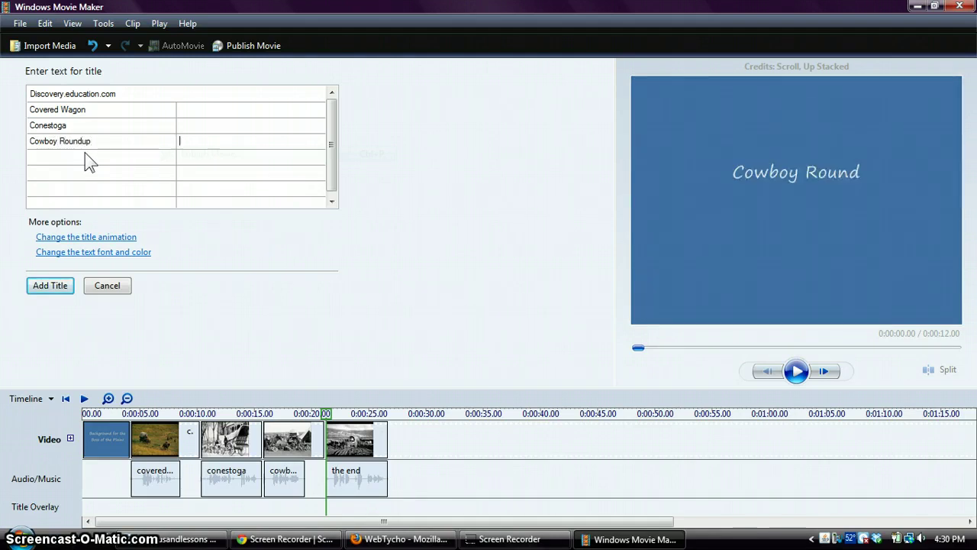
key("Tab")
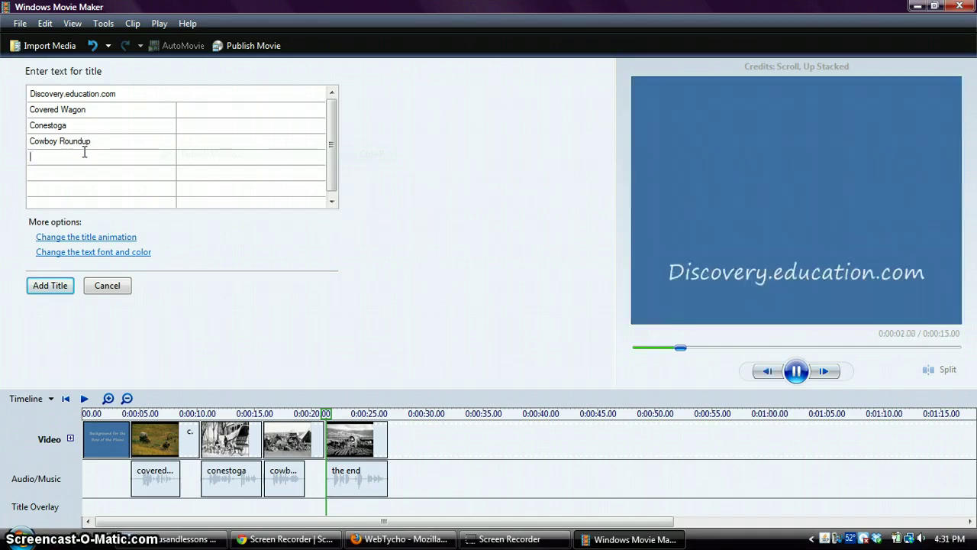
type("Cove")
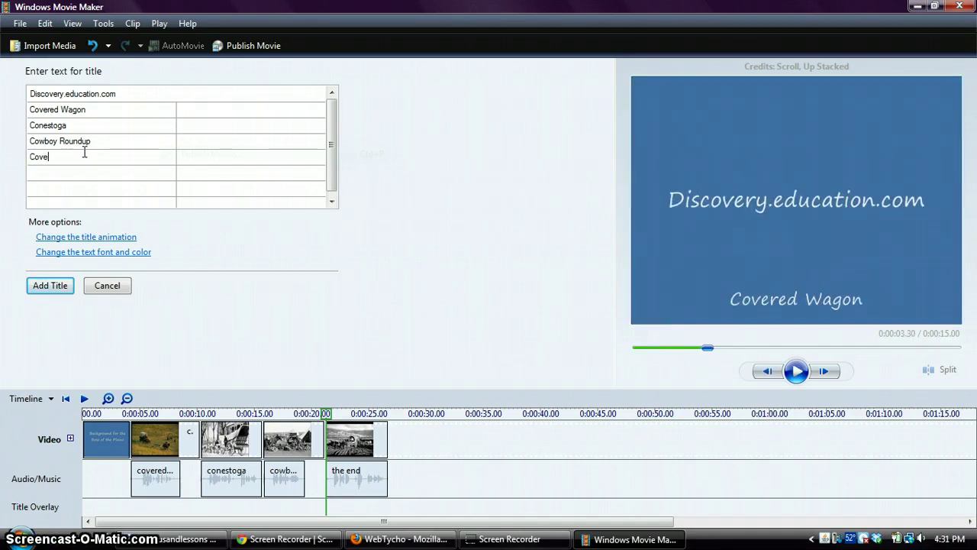
type("red Wago")
type("n")
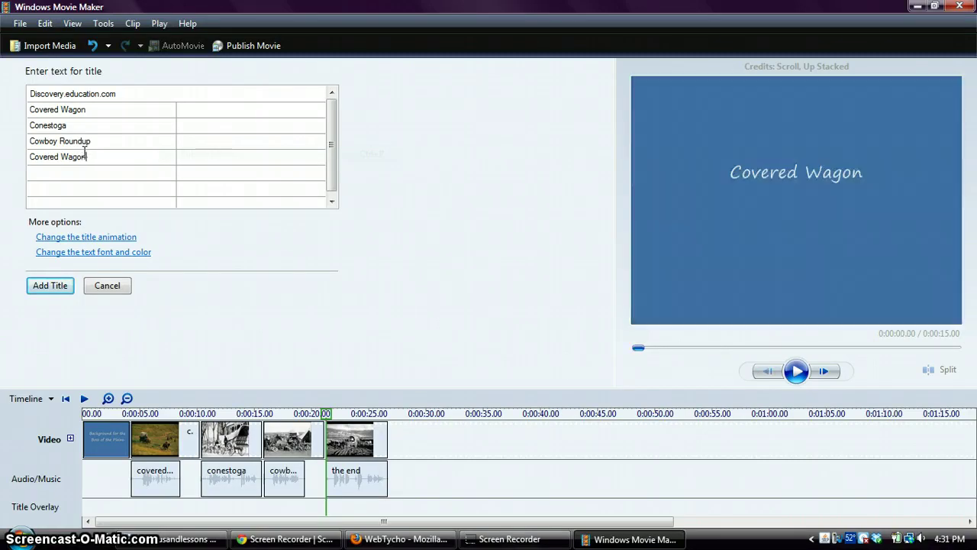
type(" or")
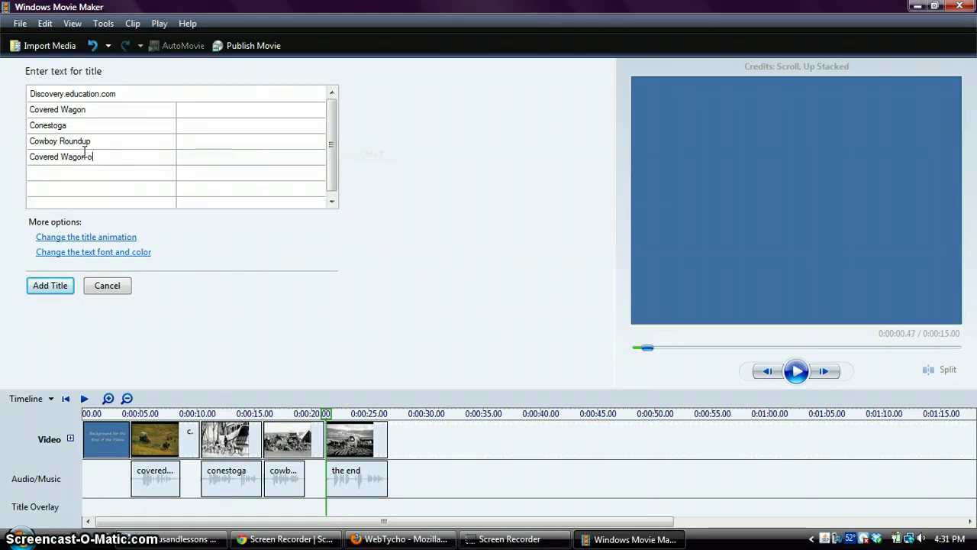
left_click(52, 287)
left_click(51, 287)
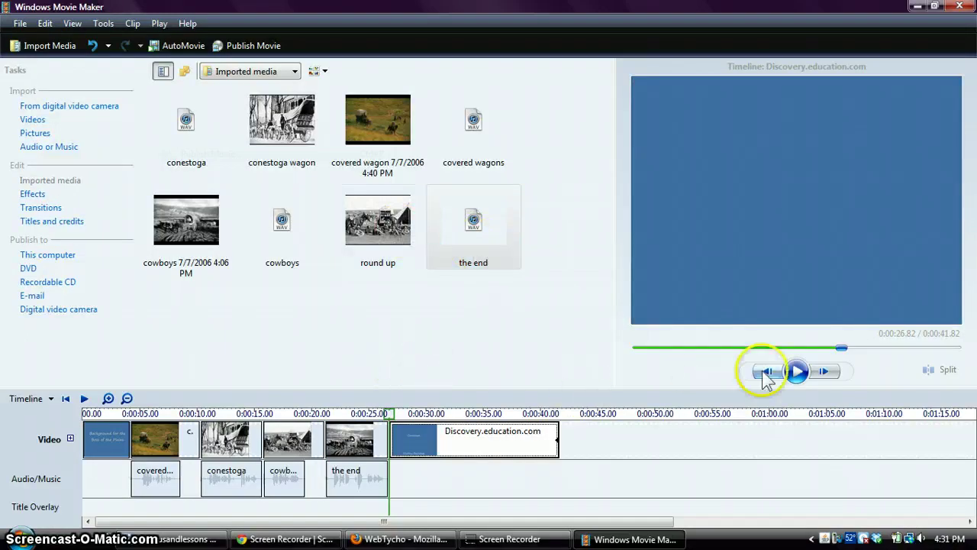
Rewind and play the movie from the start, pausing during the credits around 35 seconds
left_click(67, 398)
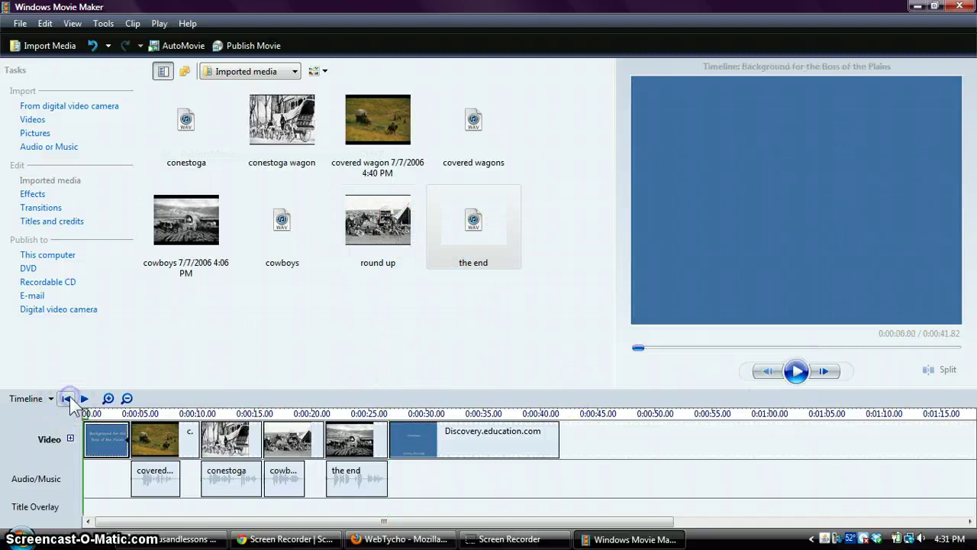
left_click(797, 372)
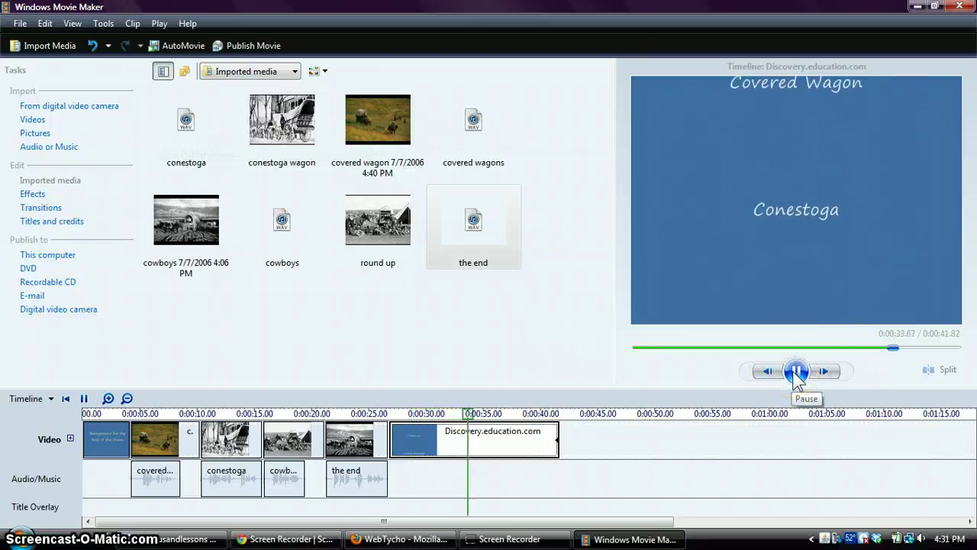
left_click(796, 373)
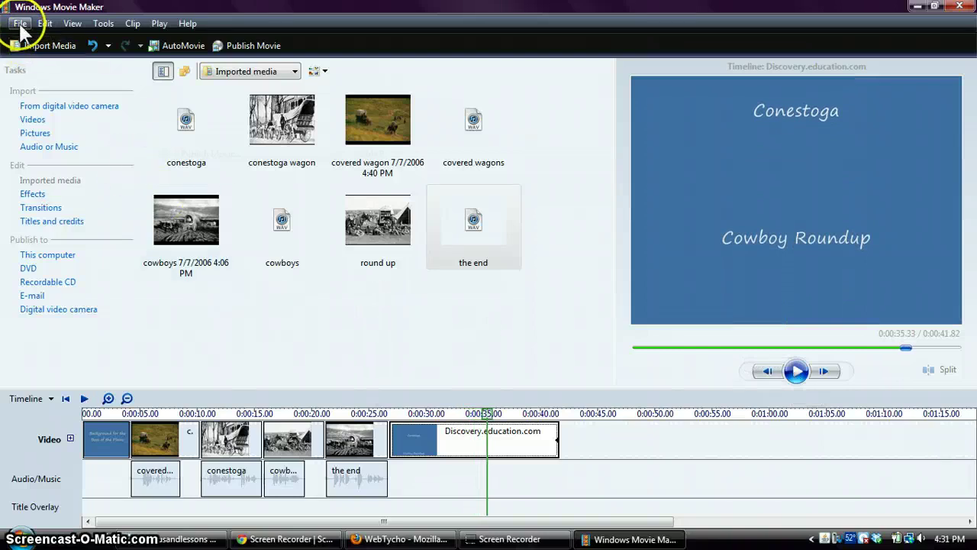
Save the movie project under the file name Wagons2
left_click(20, 24)
left_click(30, 73)
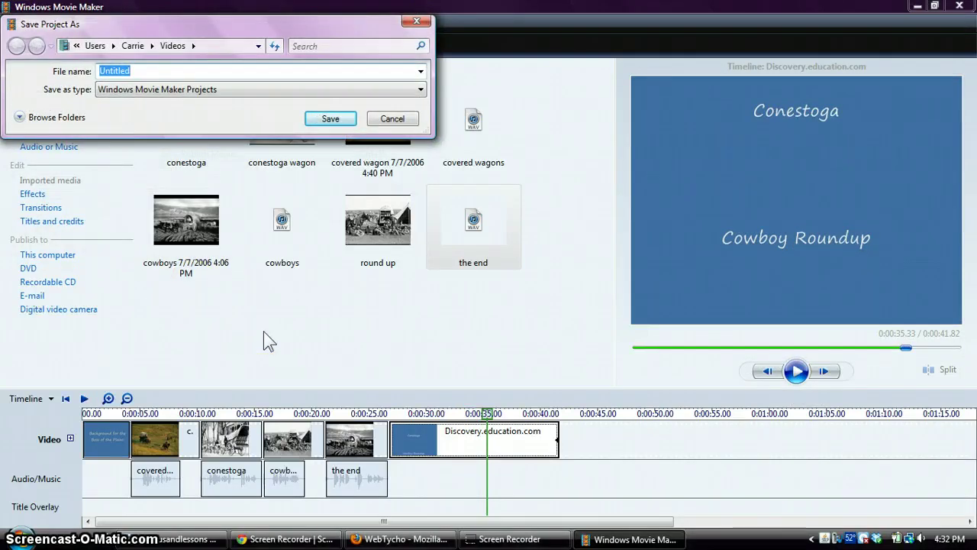
type("Wagons")
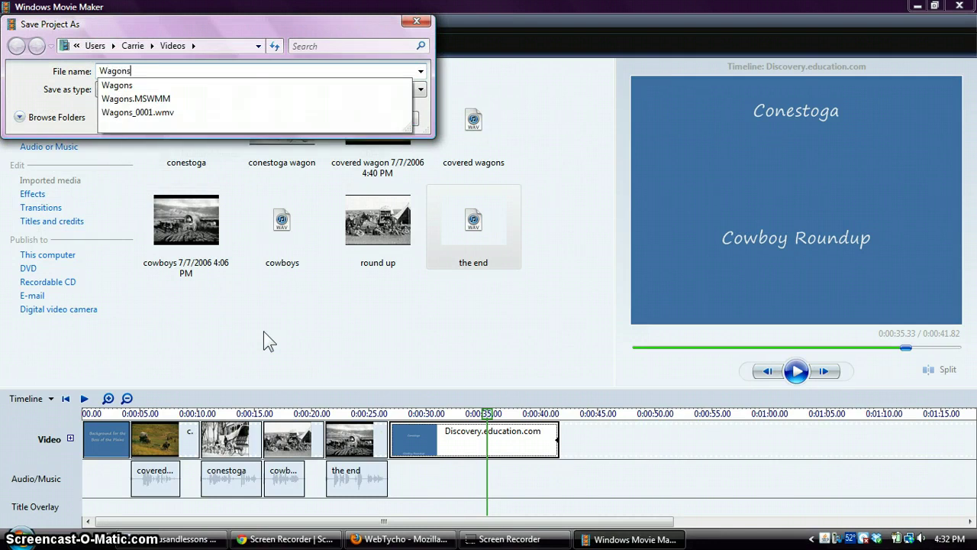
type("2")
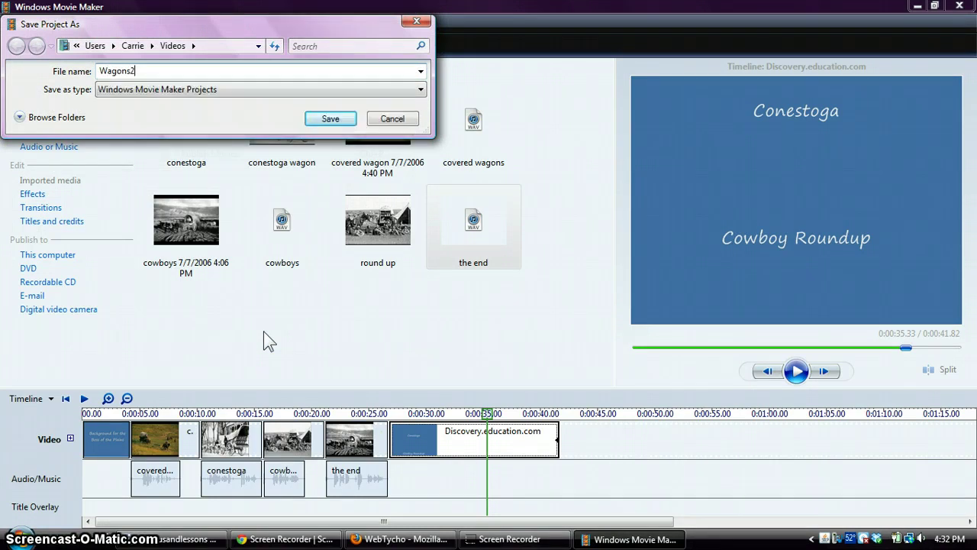
left_click(327, 120)
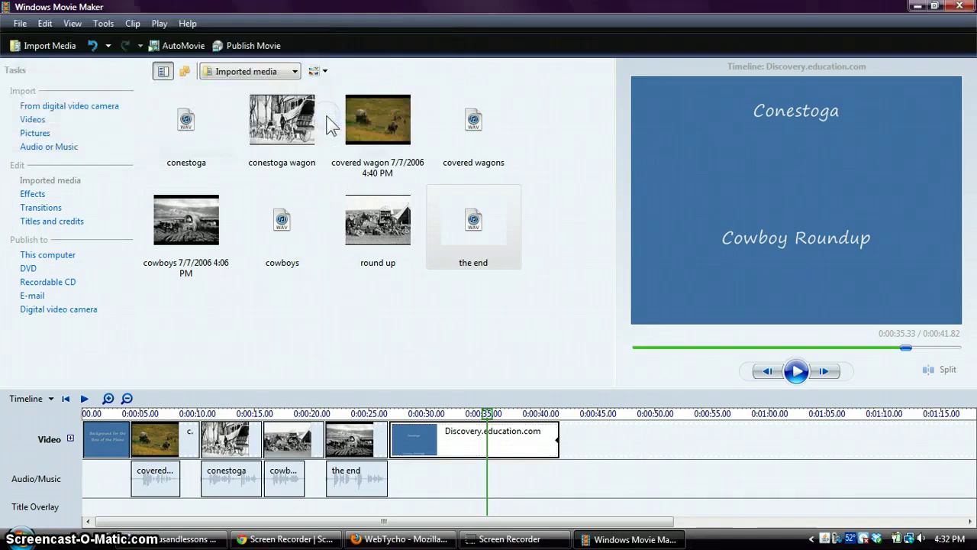
left_click(19, 24)
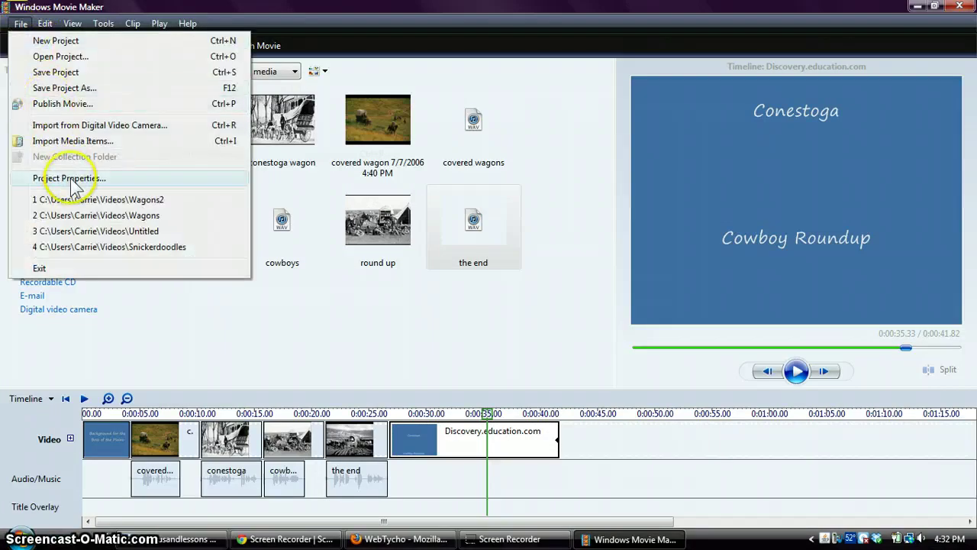
Publish Wagons2_0001 to the Videos folder on this computer at best quality
left_click(69, 104)
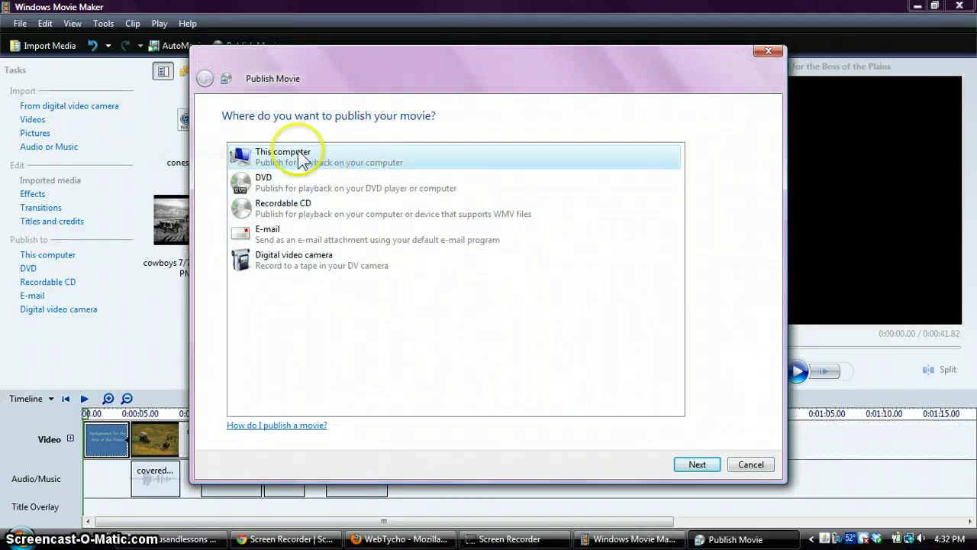
left_click(695, 466)
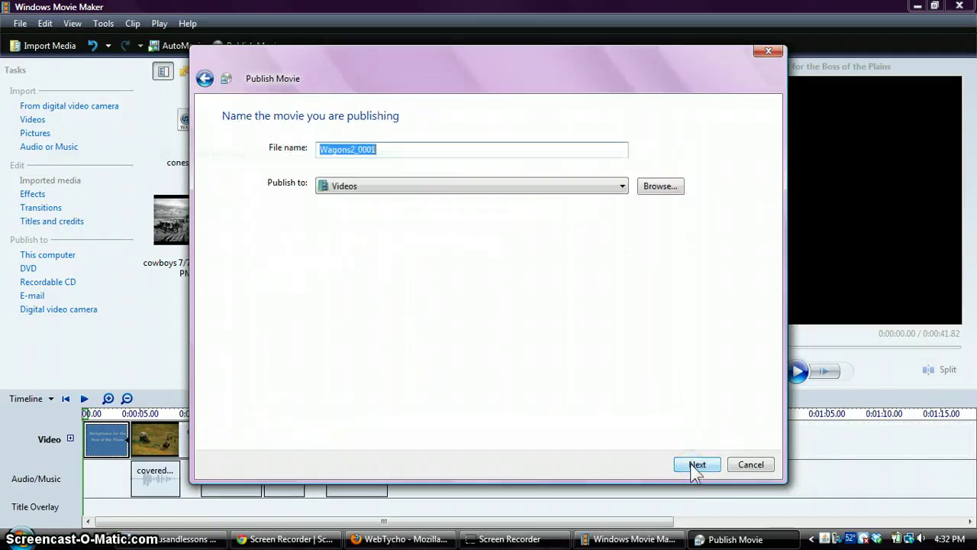
left_click(661, 187)
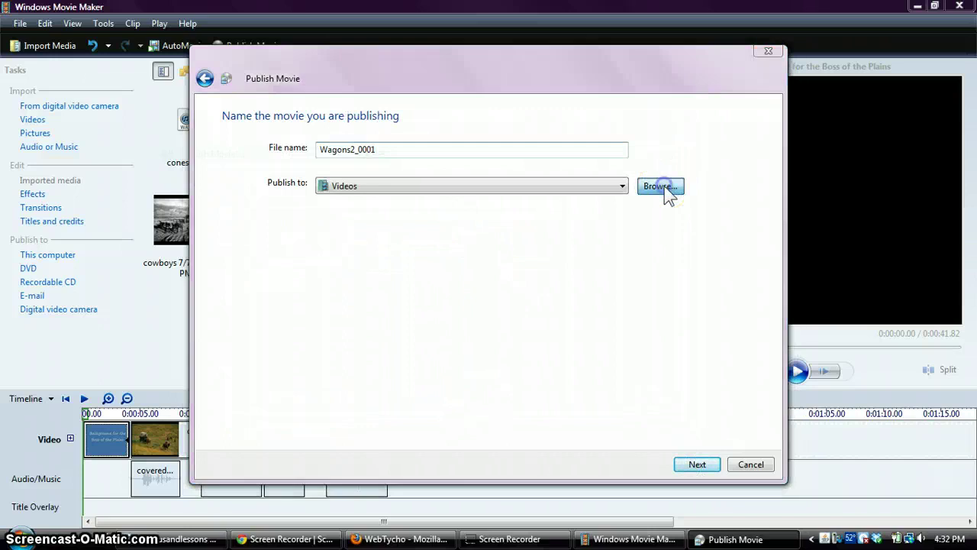
left_click(506, 360)
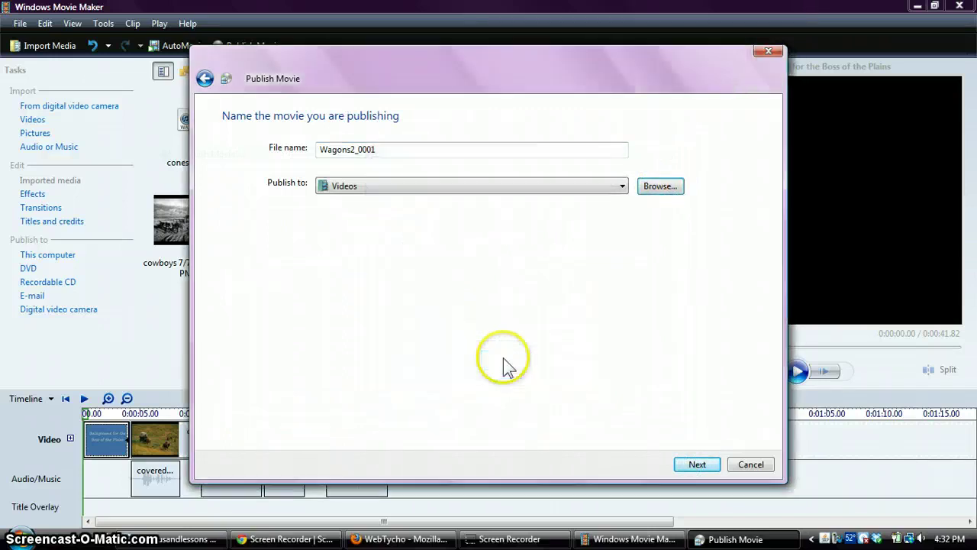
left_click(692, 465)
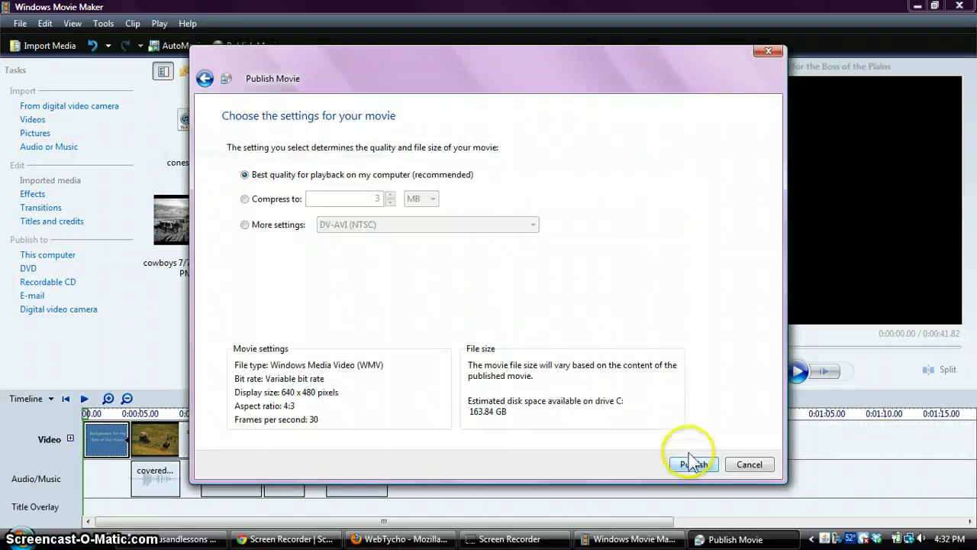
left_click(694, 465)
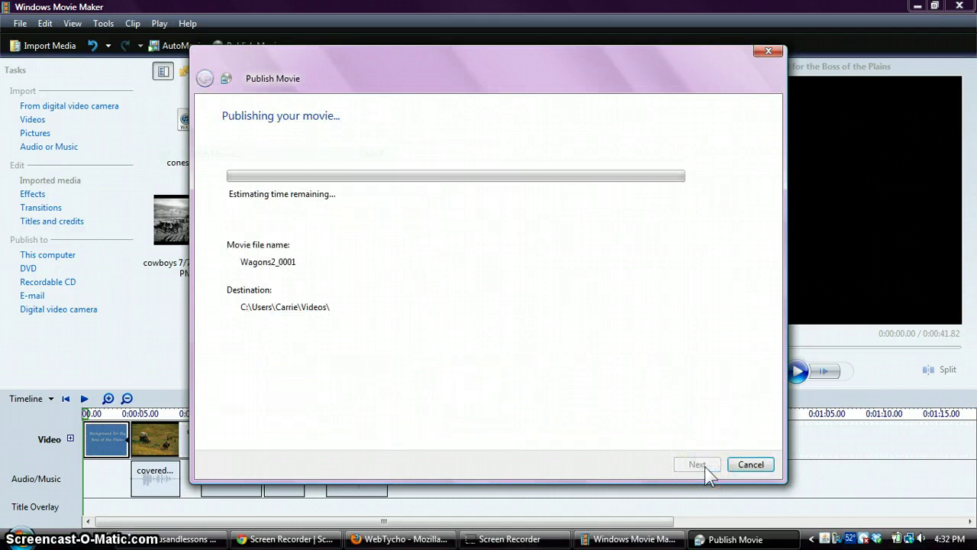